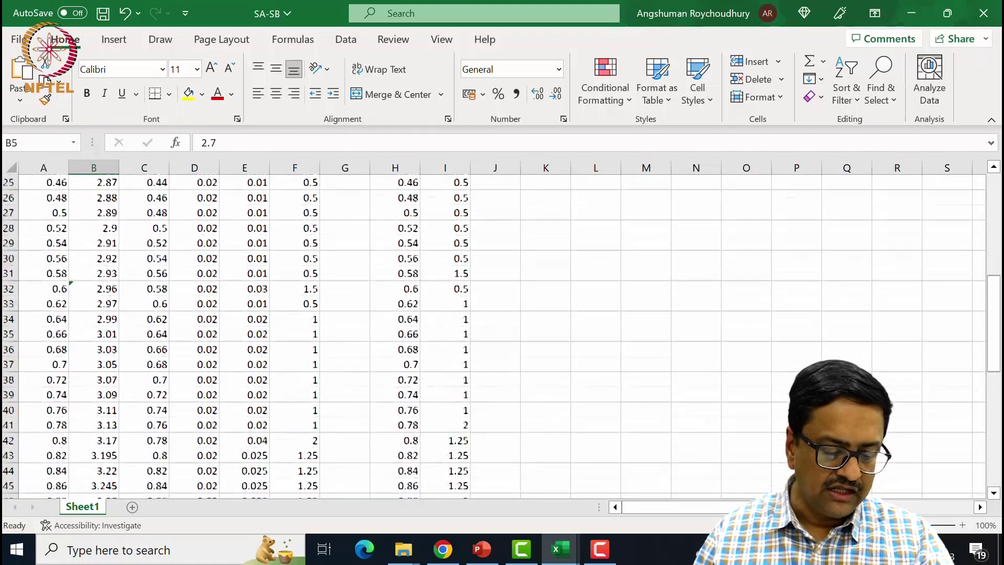
Step: Review the titration readings down to row 68, and return to the column headers in row 1
{"action": "scroll", "coordinate": [236, 335], "scroll_direction": "down", "scroll_amount": 3}
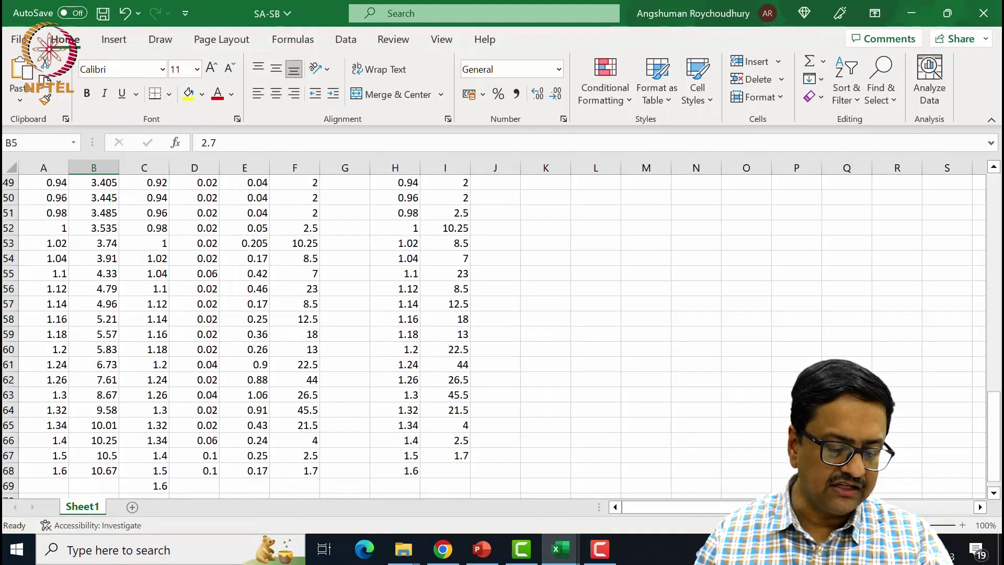
{"action": "left_click_drag", "start_coordinate": [52, 425], "coordinate": [96, 424]}
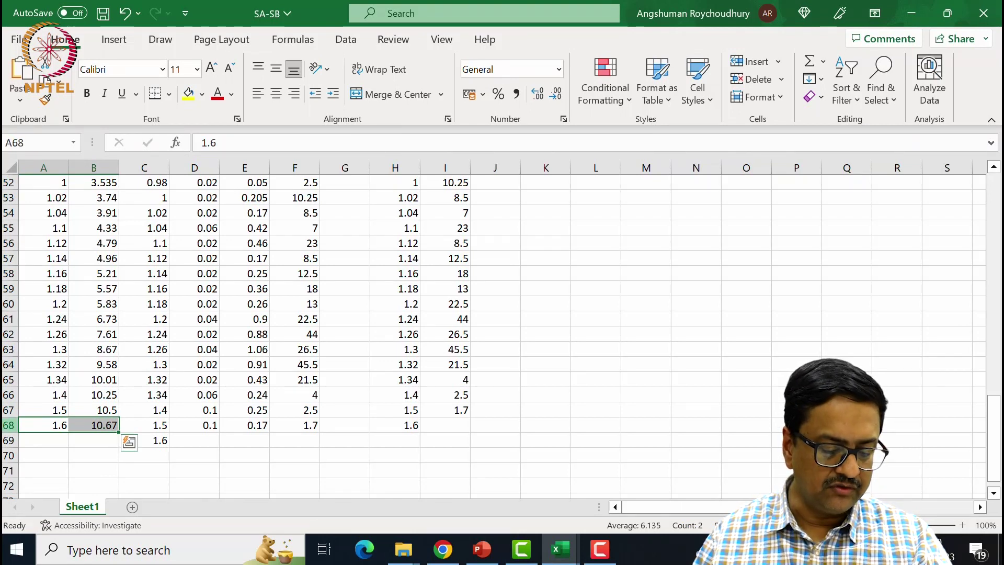
{"action": "left_click", "coordinate": [9, 425]}
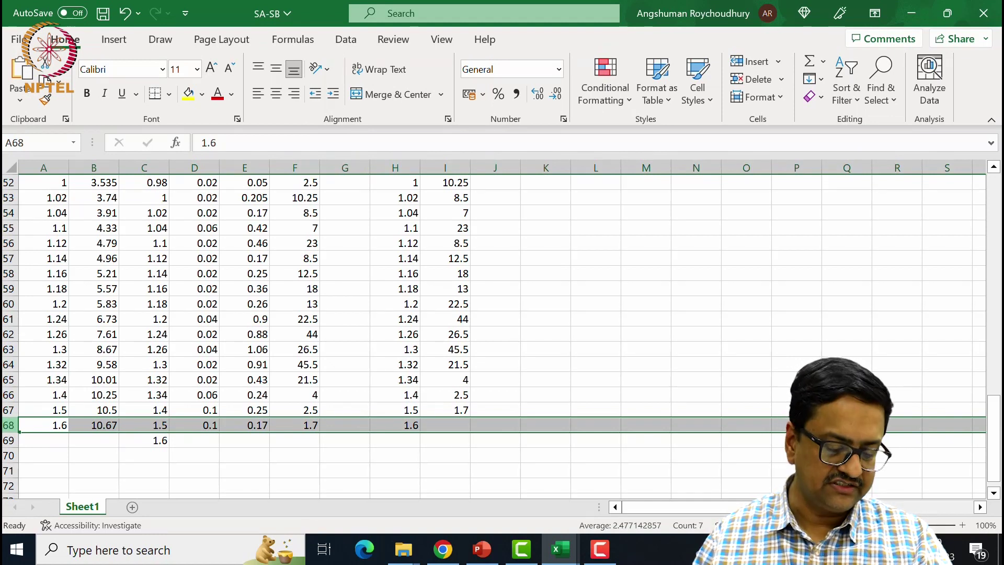
{"action": "scroll", "coordinate": [492, 335], "scroll_direction": "up", "scroll_amount": 17}
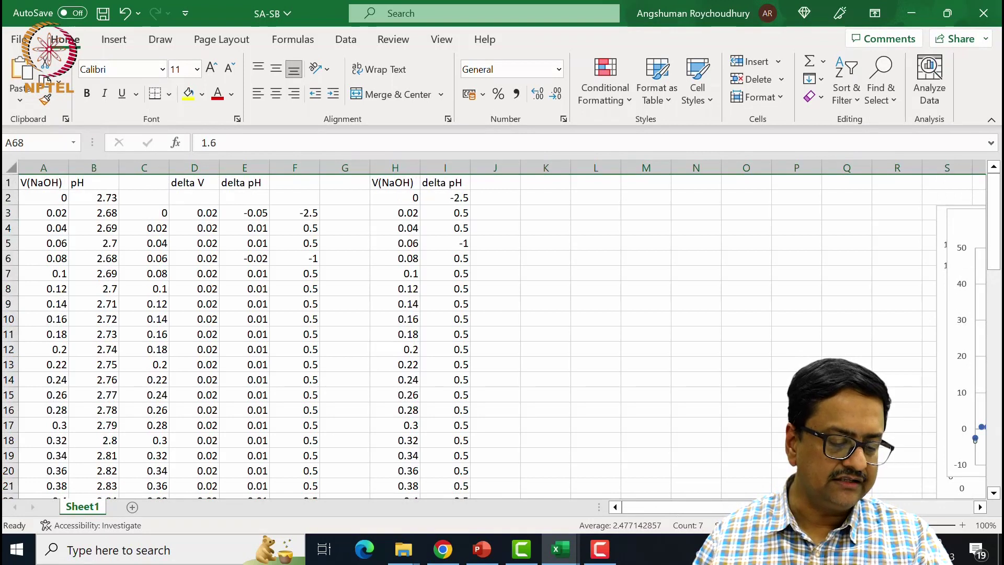
{"action": "left_click", "coordinate": [9, 183]}
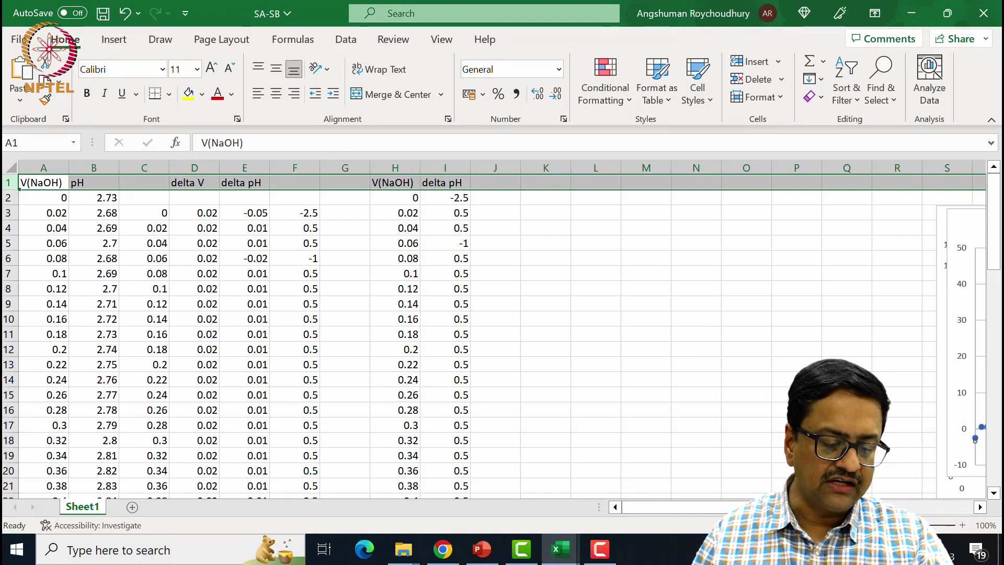
Step: Examine the delta V values in D3:D17 and the delta pH values in E3:E11
{"action": "left_click_drag", "start_coordinate": [195, 212], "coordinate": [195, 424]}
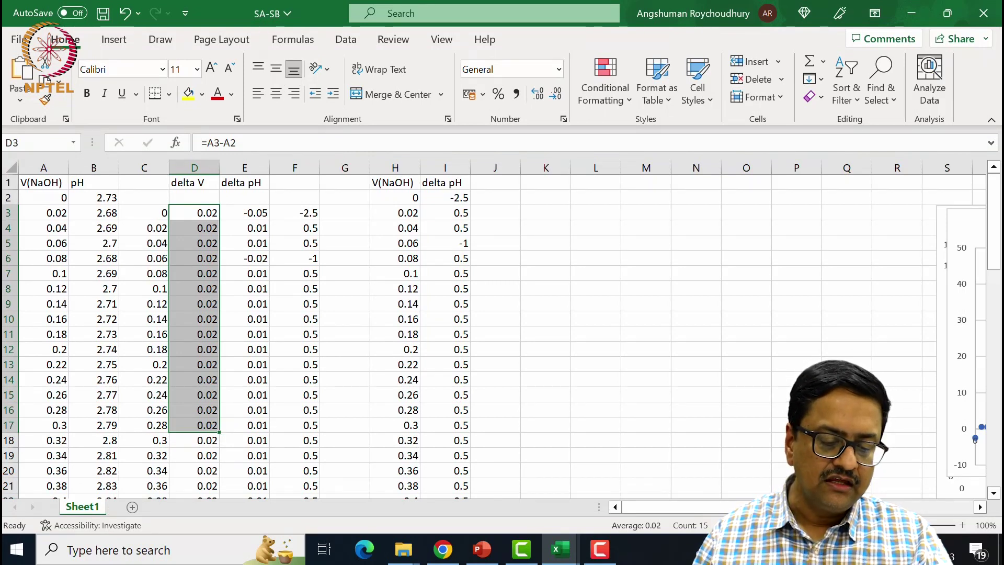
{"action": "scroll", "coordinate": [470, 334], "scroll_direction": "down", "scroll_amount": 1}
{"action": "scroll", "coordinate": [471, 335], "scroll_direction": "up", "scroll_amount": 1}
{"action": "left_click_drag", "start_coordinate": [244, 213], "coordinate": [245, 334]}
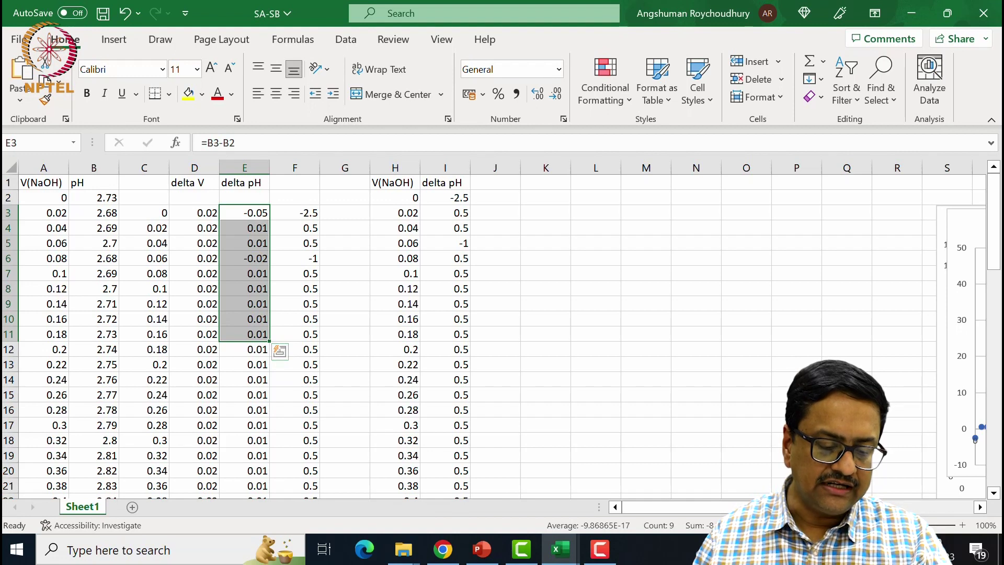
Step: Inspect the cell references in the delta pH formulas of E3 and E4, leaving both formulas as they are
{"action": "left_click", "coordinate": [245, 213]}
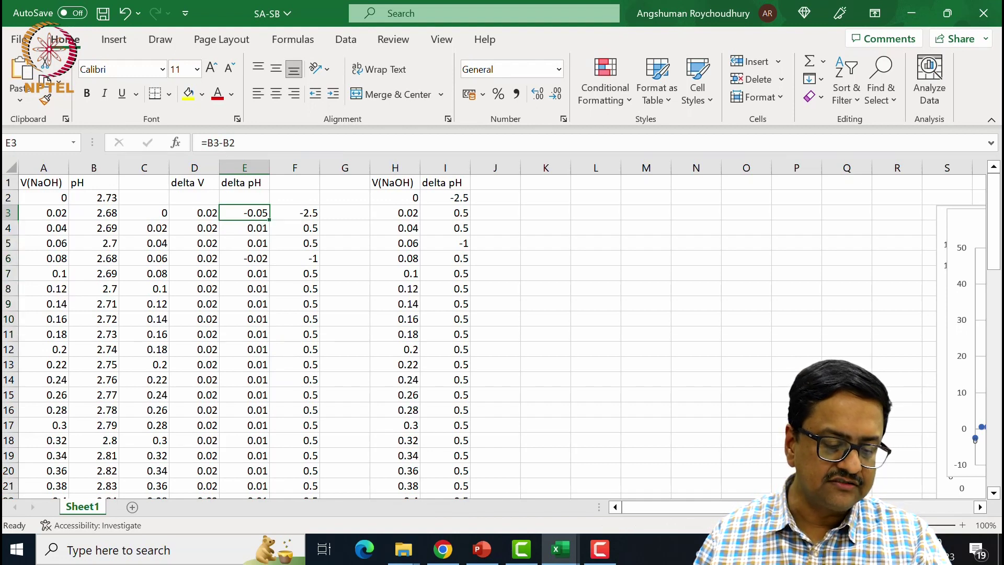
{"action": "double_click", "coordinate": [243, 213]}
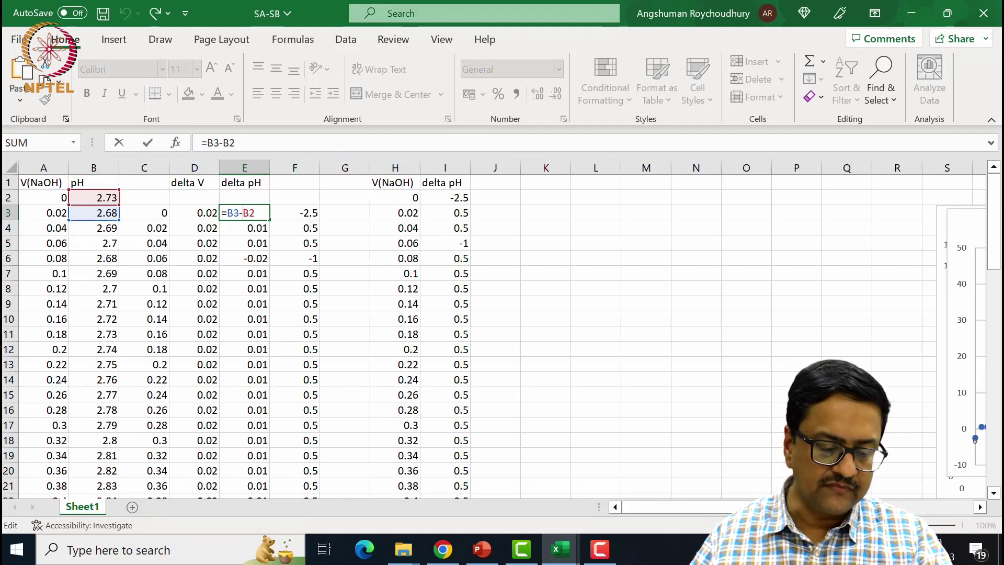
{"action": "key", "text": "Return"}
{"action": "key", "text": "F2"}
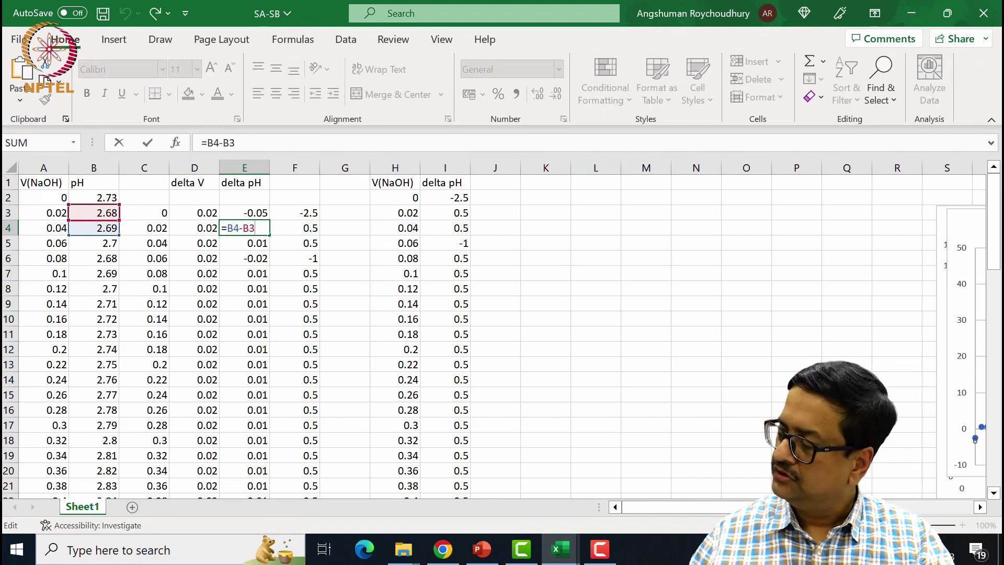
{"action": "key", "text": "Return"}
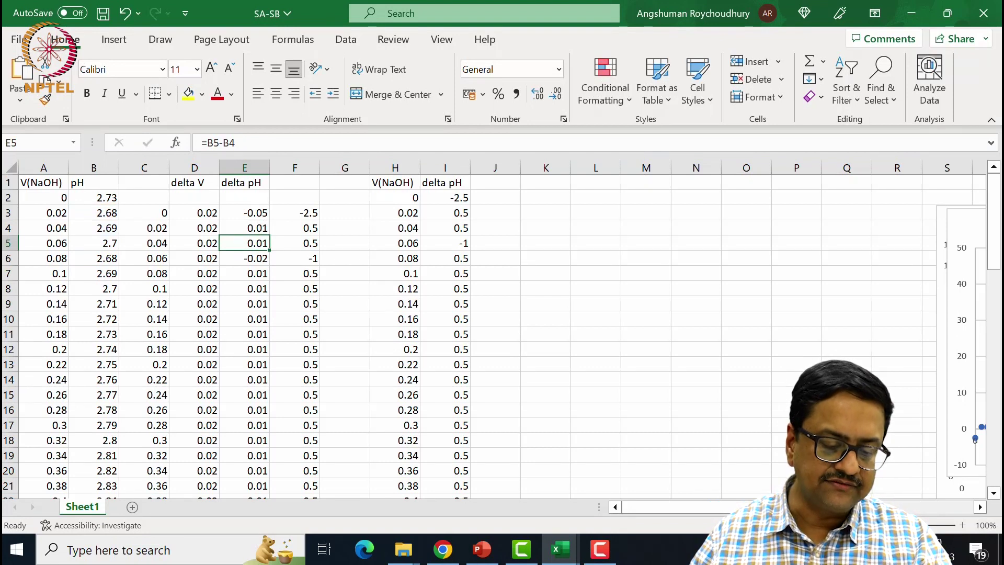
Step: Follow the delta pH column down to E53 to examine where the pH differences start rising
{"action": "scroll", "coordinate": [497, 335], "scroll_direction": "down", "scroll_amount": 7}
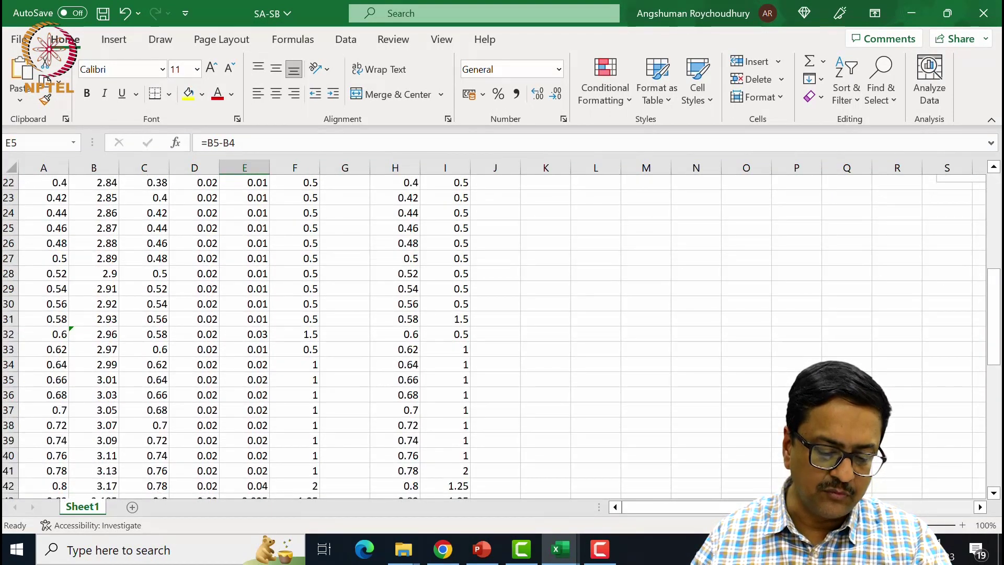
{"action": "scroll", "coordinate": [497, 334], "scroll_direction": "down", "scroll_amount": 2}
{"action": "scroll", "coordinate": [497, 335], "scroll_direction": "down", "scroll_amount": 3}
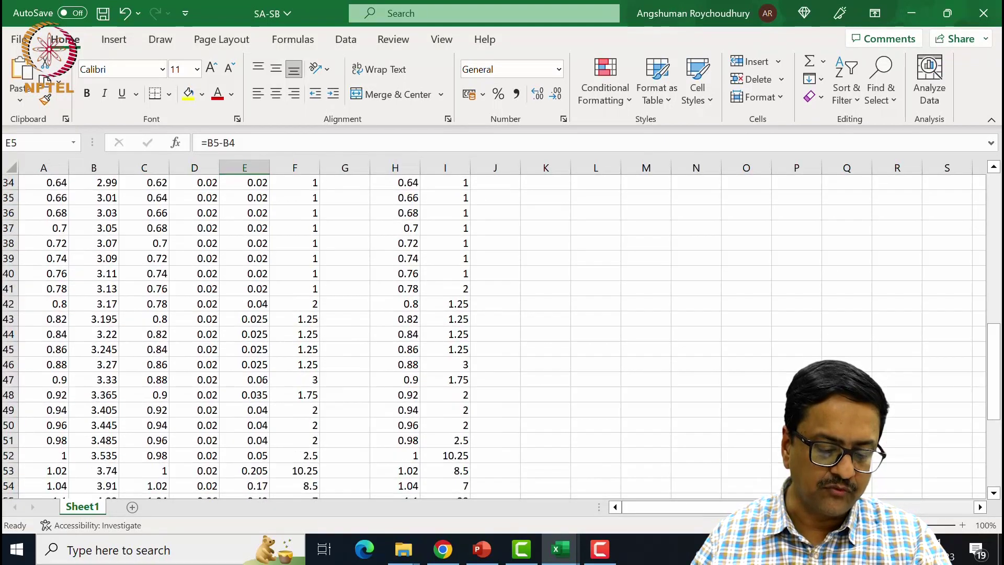
{"action": "scroll", "coordinate": [497, 334], "scroll_direction": "down", "scroll_amount": 1}
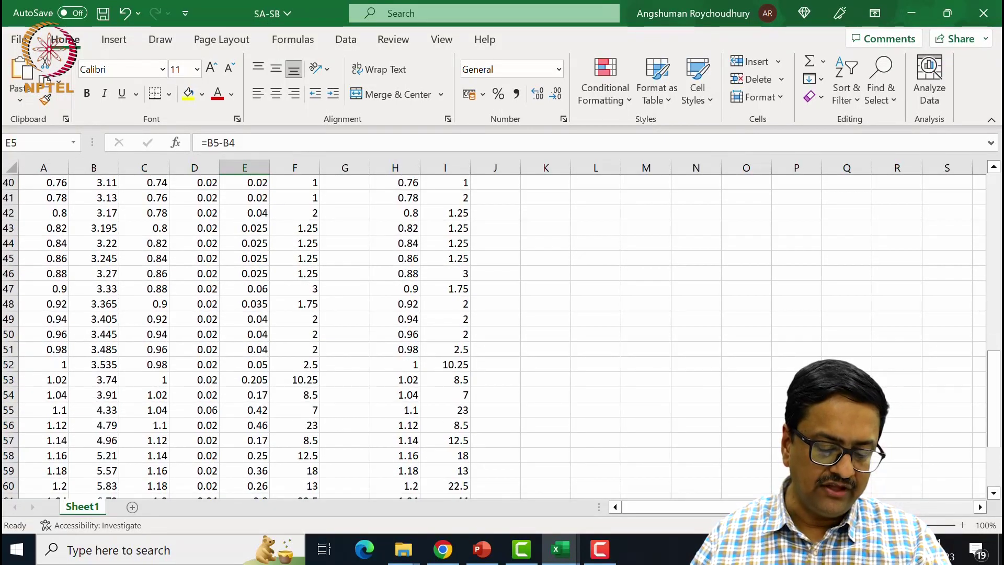
{"action": "scroll", "coordinate": [497, 334], "scroll_direction": "down", "scroll_amount": 1}
{"action": "left_click", "coordinate": [244, 334]}
{"action": "scroll", "coordinate": [244, 334], "scroll_direction": "down", "scroll_amount": 1}
{"action": "scroll", "coordinate": [244, 335], "scroll_direction": "down", "scroll_amount": 1}
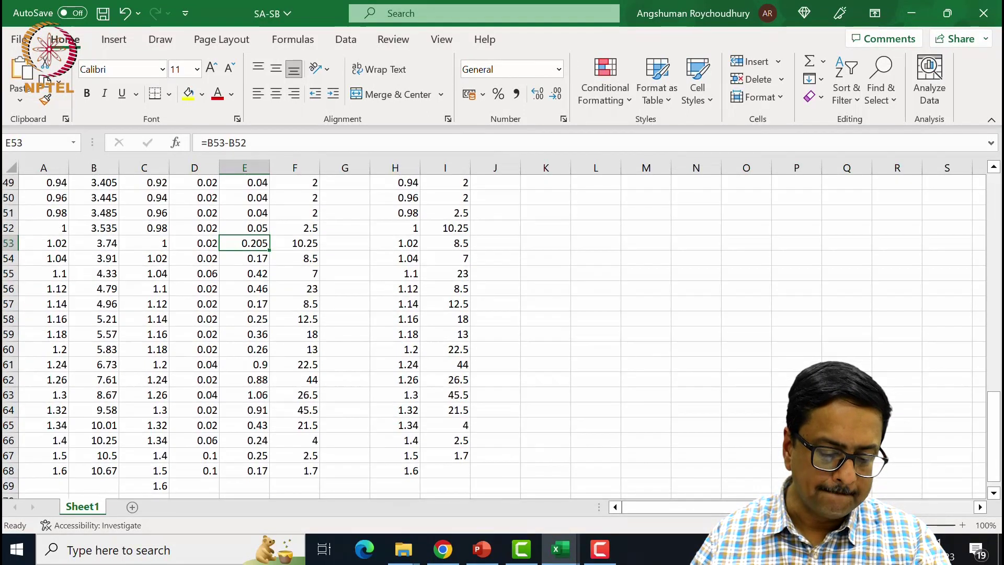
Step: Step through the delta pH values from E53 to E56 and highlight the whole of row 56
{"action": "scroll", "coordinate": [497, 335], "scroll_direction": "down", "scroll_amount": 1}
{"action": "scroll", "coordinate": [497, 335], "scroll_direction": "up", "scroll_amount": 1}
{"action": "key", "text": "Down"}
{"action": "key", "text": "Down"}
{"action": "key", "text": "Down"}
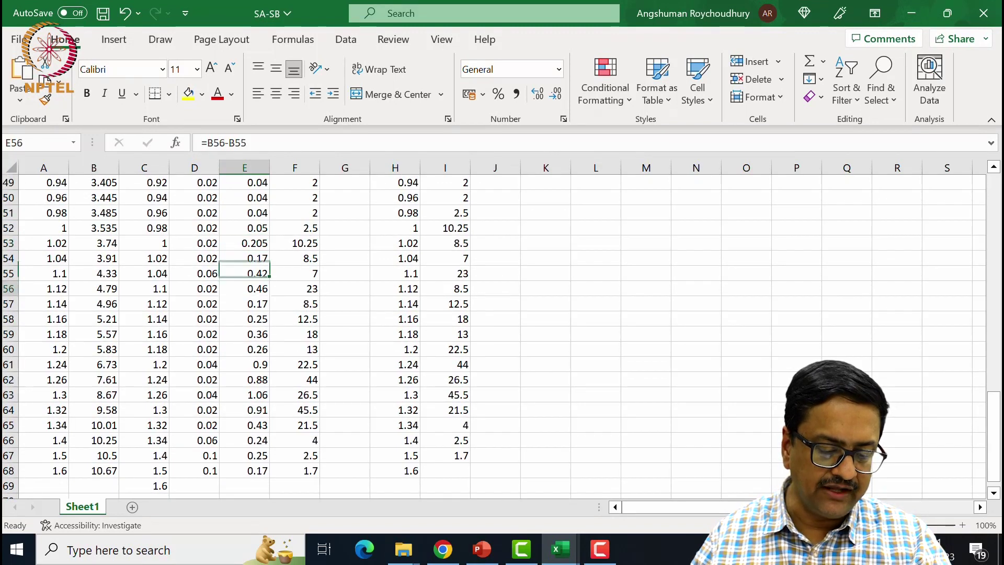
{"action": "left_click", "coordinate": [9, 288]}
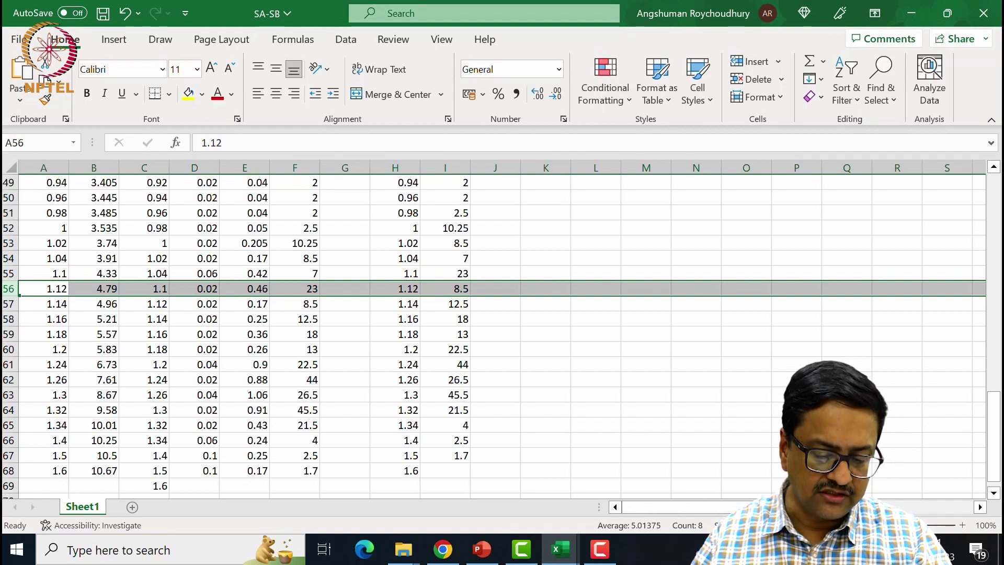
Step: Examine the largest delta pH values in E62 and E63 and highlight the whole of row 63
{"action": "left_click", "coordinate": [244, 380]}
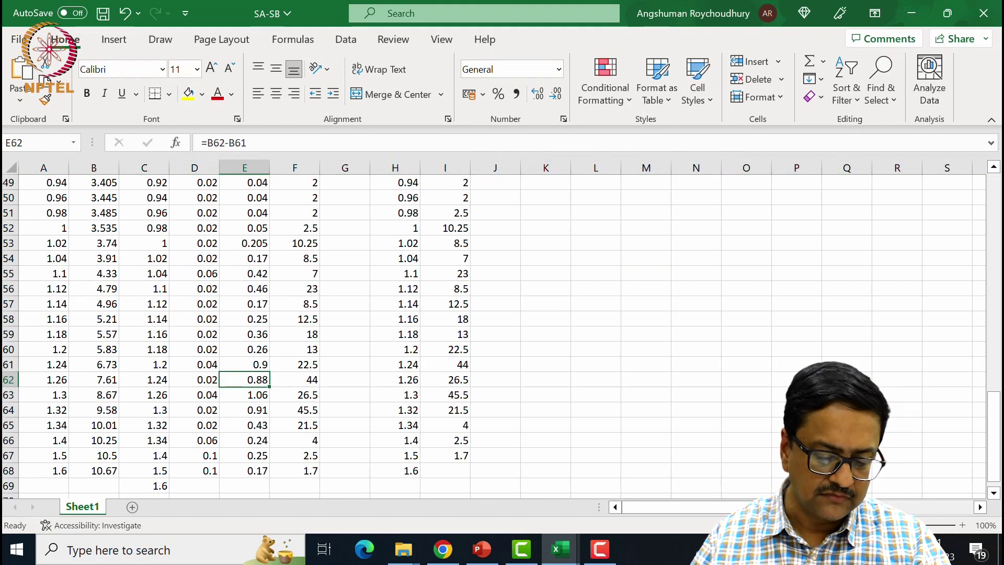
{"action": "scroll", "coordinate": [492, 335], "scroll_direction": "down", "scroll_amount": 1}
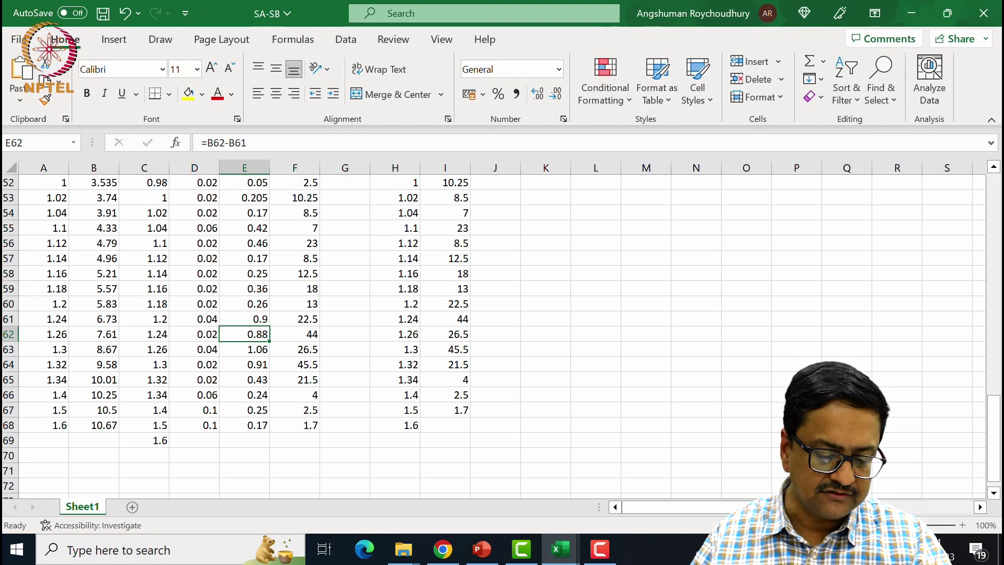
{"action": "left_click", "coordinate": [245, 350]}
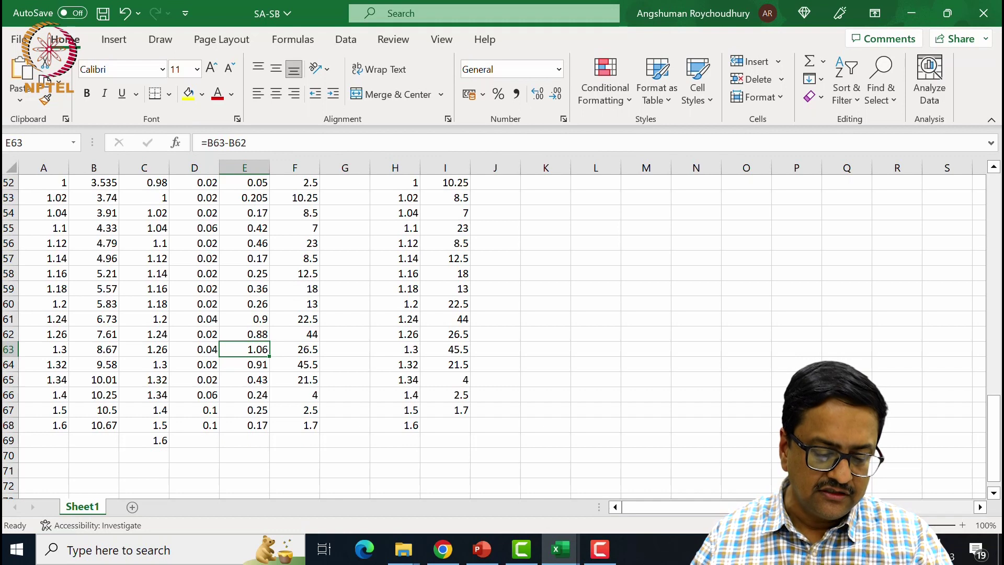
{"action": "scroll", "coordinate": [497, 335], "scroll_direction": "down", "scroll_amount": 1}
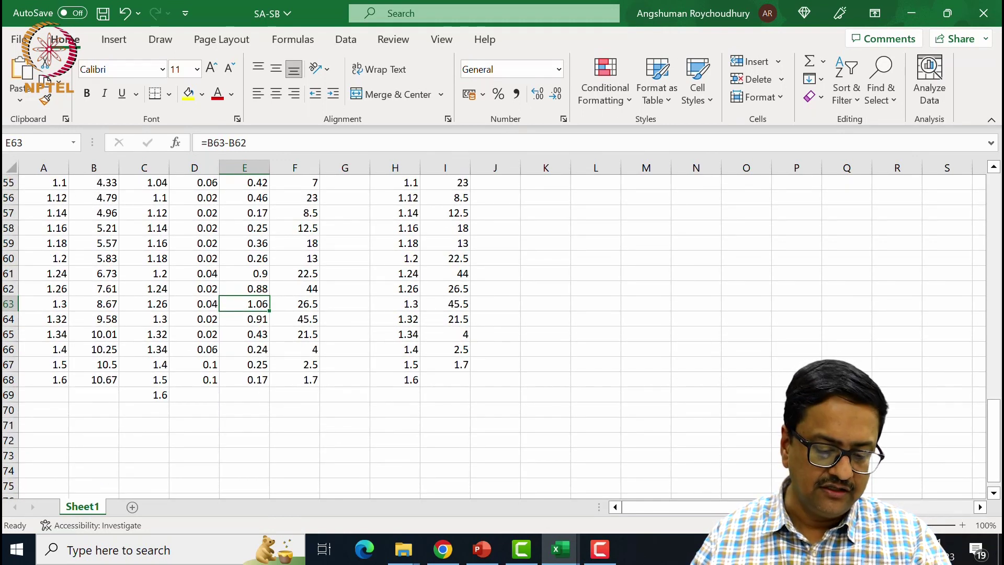
{"action": "scroll", "coordinate": [496, 335], "scroll_direction": "up", "scroll_amount": 2}
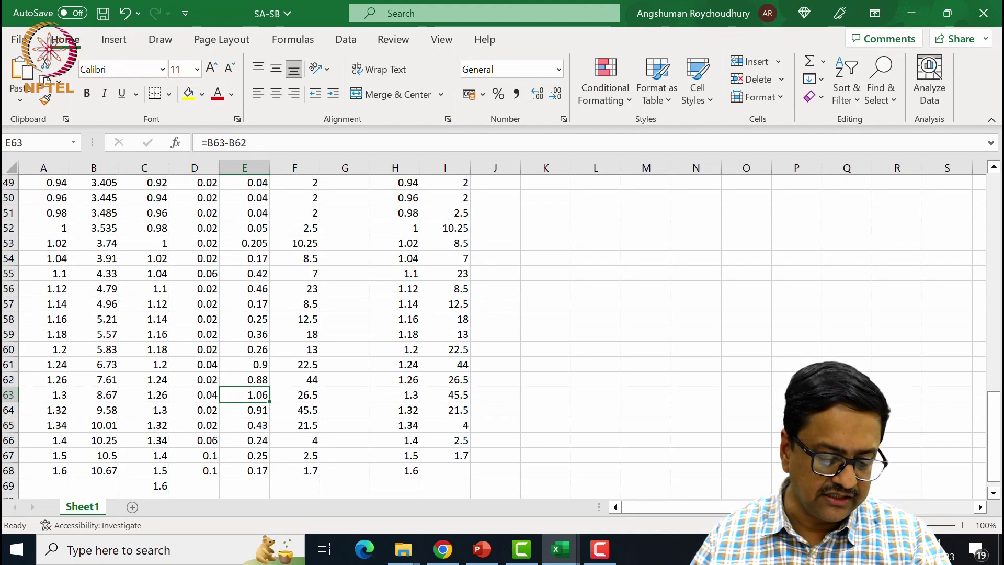
{"action": "left_click", "coordinate": [9, 395]}
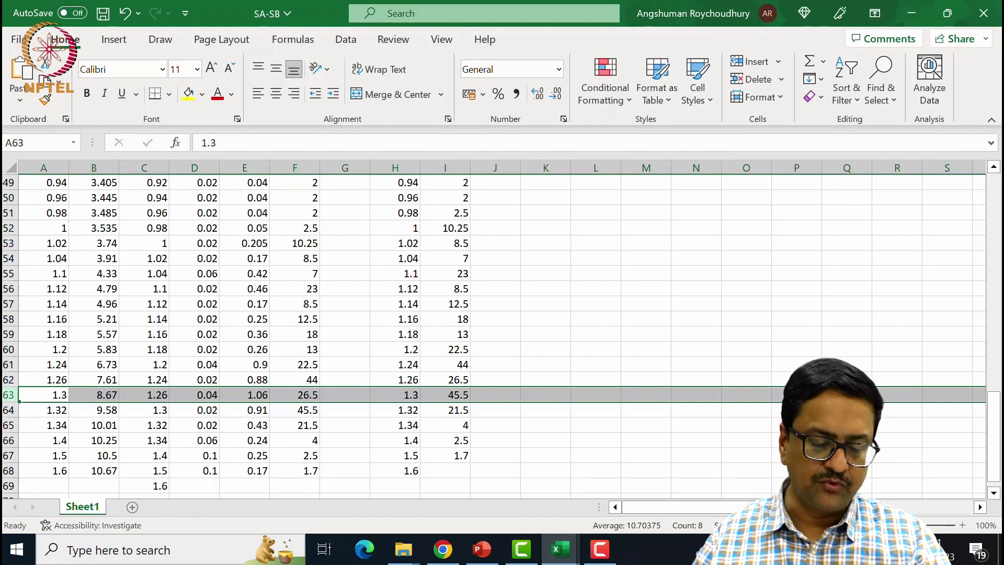
Step: Go back to the top of the sheet and examine the second V(NaOH) and delta pH table in columns H and I
{"action": "scroll", "coordinate": [497, 335], "scroll_direction": "up", "scroll_amount": 16}
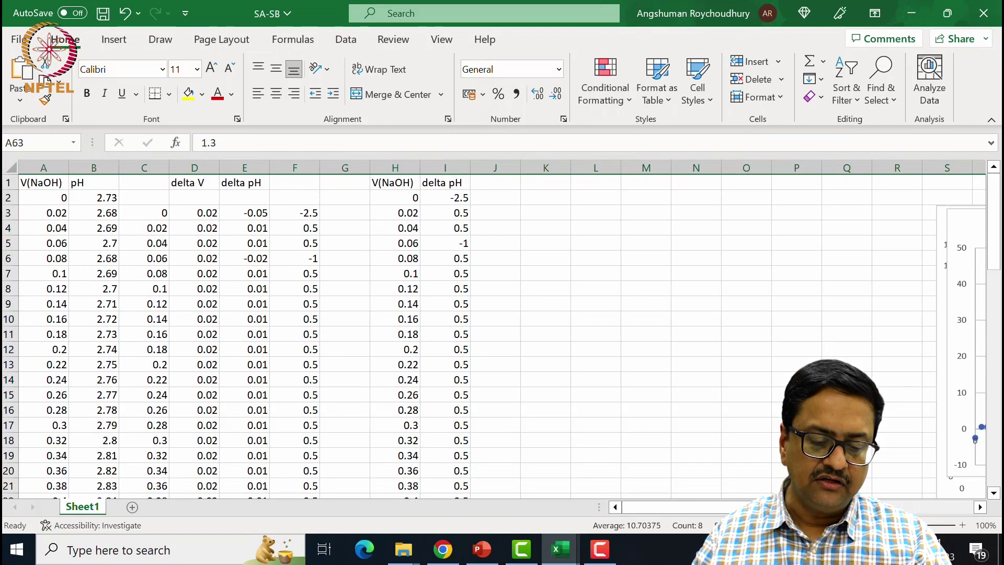
{"action": "left_click", "coordinate": [446, 197]}
{"action": "left_click", "coordinate": [395, 198]}
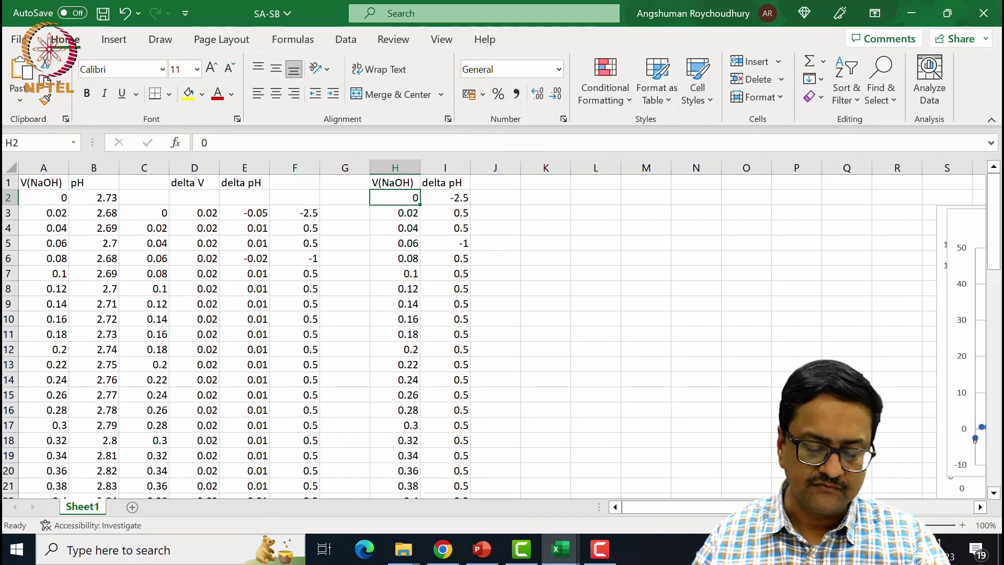
{"action": "scroll", "coordinate": [497, 335], "scroll_direction": "down", "scroll_amount": 1}
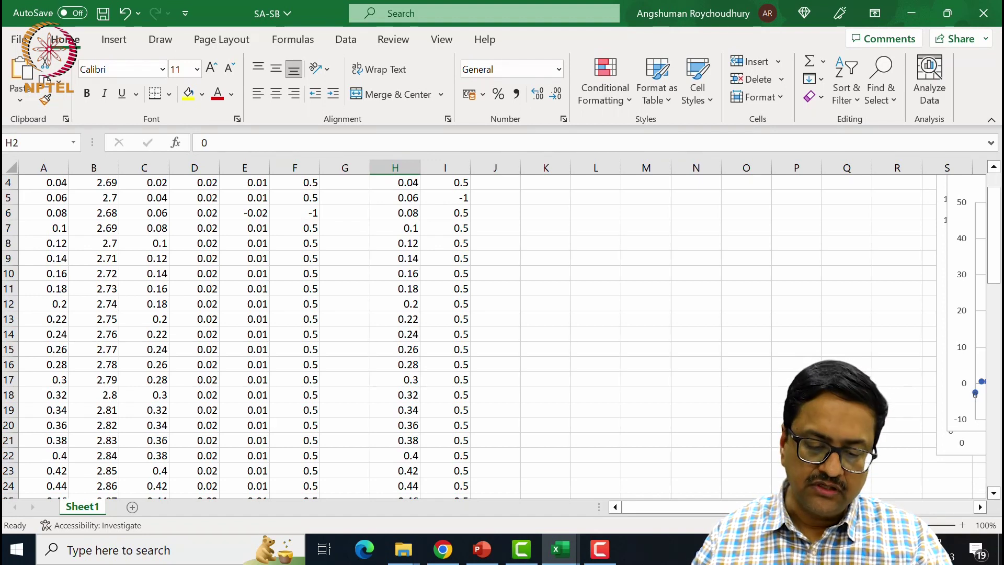
{"action": "scroll", "coordinate": [497, 335], "scroll_direction": "up", "scroll_amount": 1}
{"action": "left_click", "coordinate": [395, 183]}
{"action": "left_click", "coordinate": [445, 182]}
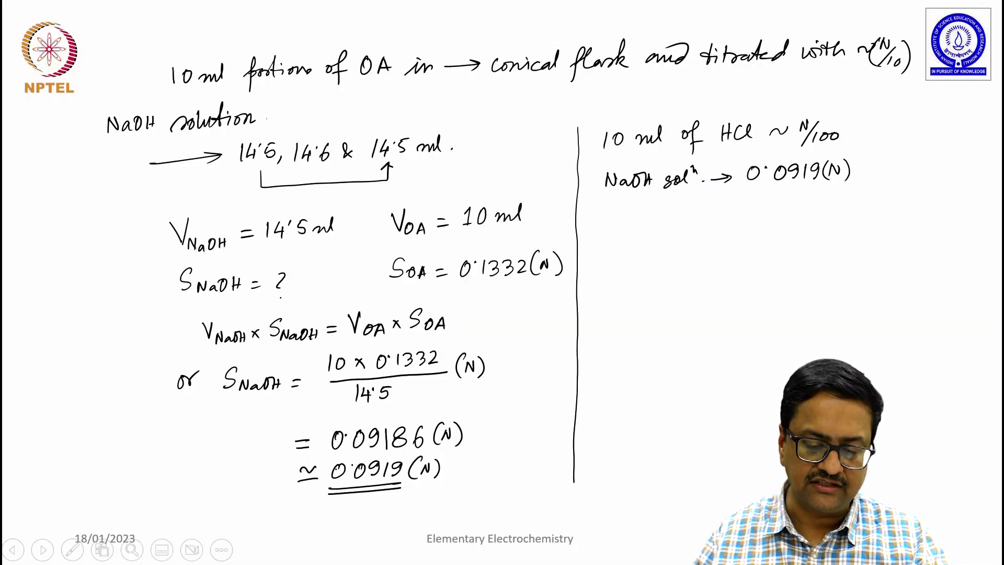
Step: In the PowerPoint slide show, advance to the pH chart and handwrite red axis labels: pH on the vertical and V NaOH on the horizontal
{"action": "key", "text": "Right"}
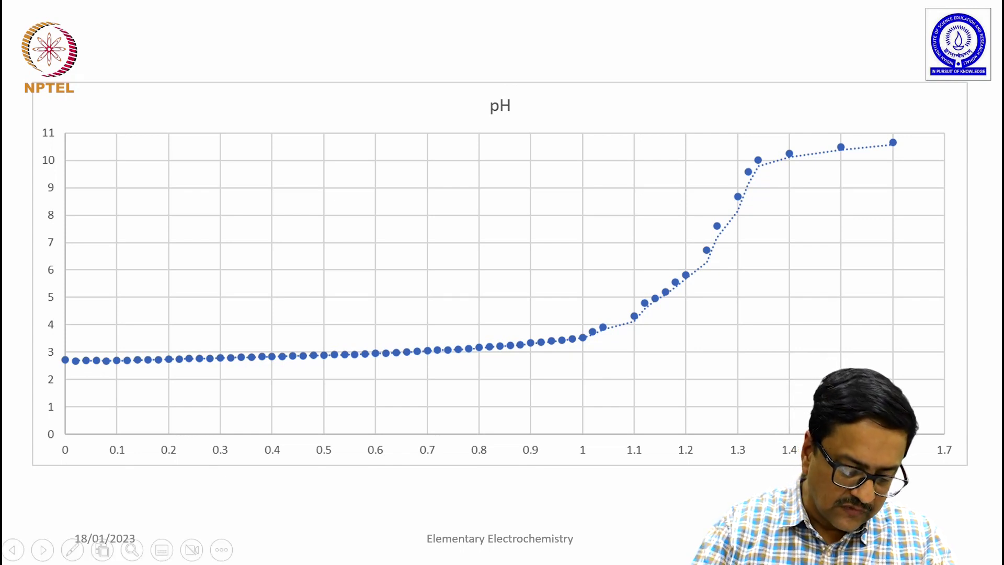
{"action": "left_click", "coordinate": [72, 549]}
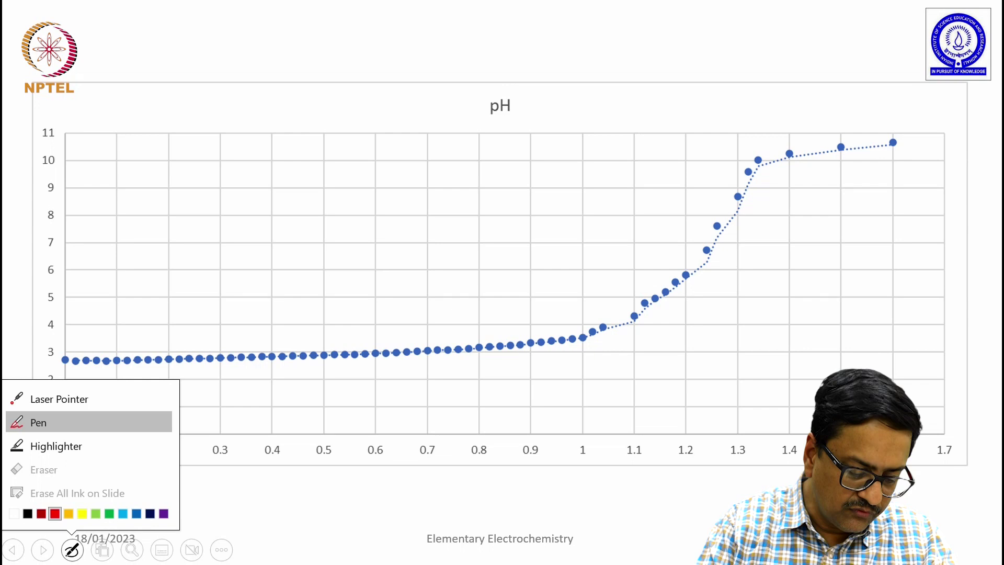
{"action": "key", "text": "Escape"}
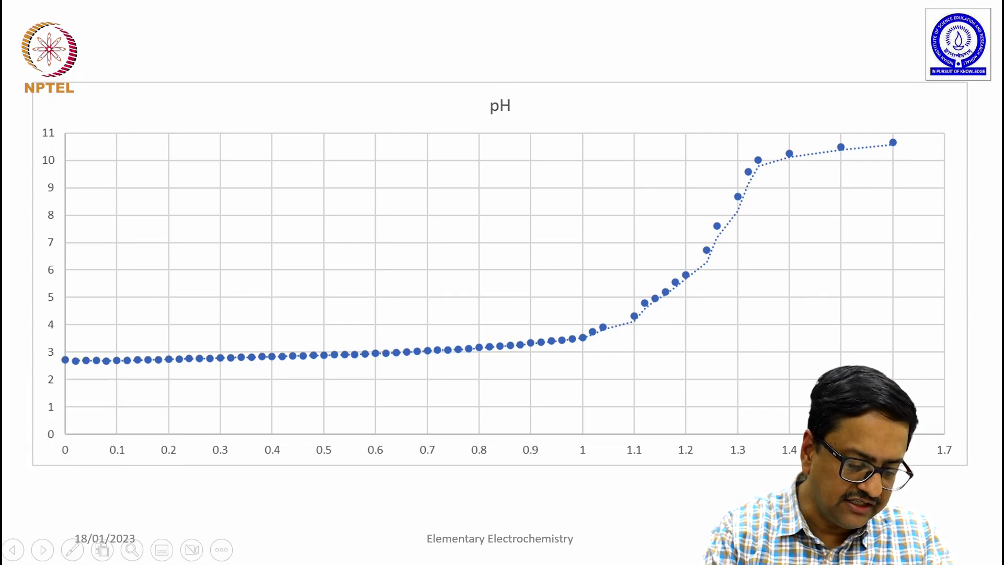
{"action": "mouse_move", "coordinate": [6, 254]}
{"action": "left_mouse_down"}
{"action": "mouse_move", "coordinate": [12, 286]}
{"action": "mouse_move", "coordinate": [11, 273]}
{"action": "left_mouse_up"}
{"action": "mouse_move", "coordinate": [21, 247]}
{"action": "left_mouse_down"}
{"action": "mouse_move", "coordinate": [20, 264]}
{"action": "mouse_move", "coordinate": [27, 256]}
{"action": "left_mouse_up"}
{"action": "left_click_drag", "start_coordinate": [26, 247], "coordinate": [29, 262]}
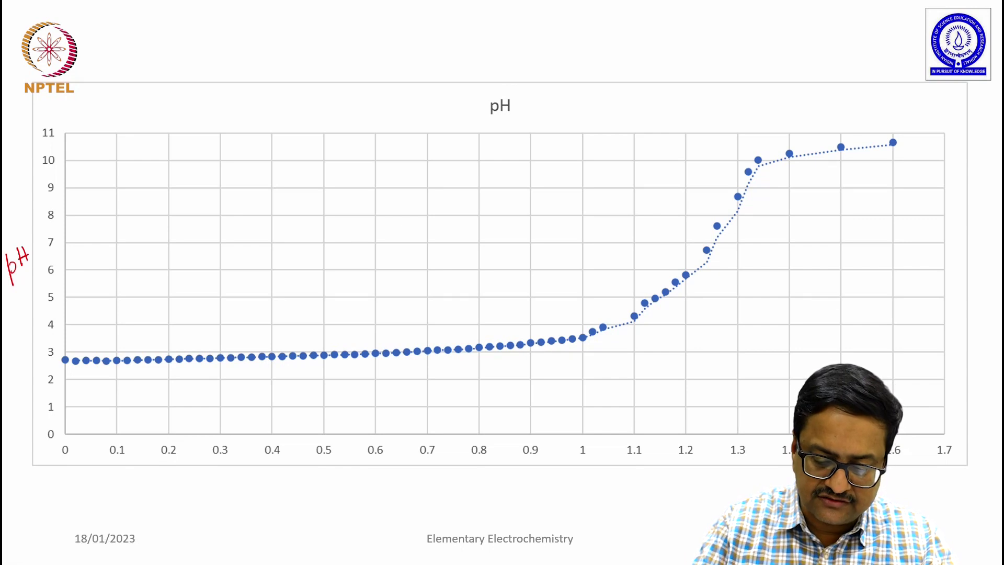
{"action": "mouse_move", "coordinate": [479, 479]}
{"action": "left_mouse_down"}
{"action": "mouse_move", "coordinate": [487, 495]}
{"action": "mouse_move", "coordinate": [497, 479]}
{"action": "mouse_move", "coordinate": [509, 502]}
{"action": "mouse_move", "coordinate": [521, 490]}
{"action": "mouse_move", "coordinate": [527, 502]}
{"action": "left_mouse_up"}
{"action": "left_click_drag", "start_coordinate": [530, 489], "coordinate": [531, 500]}
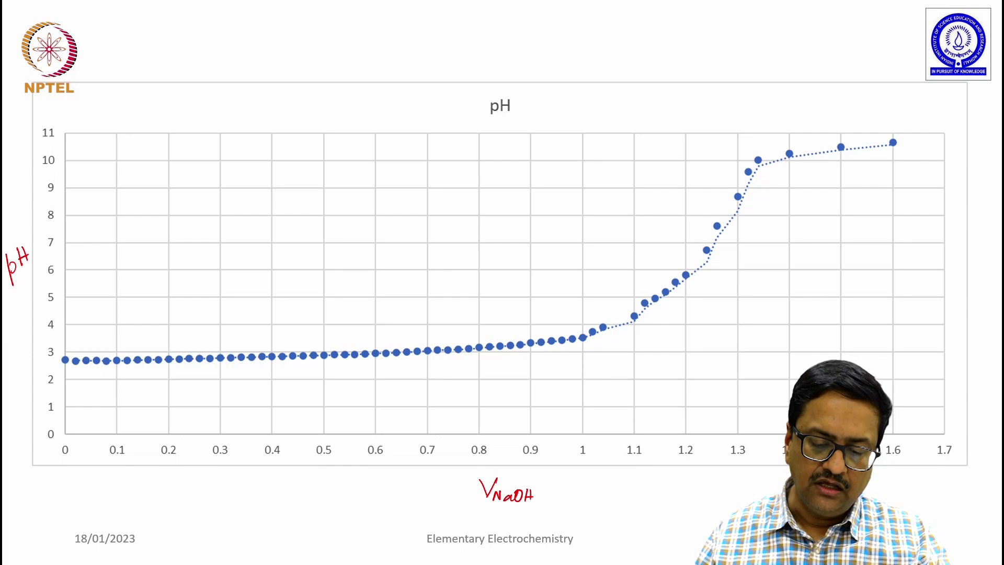
Step: Advance to the delta pH chart and mark its peak near 1.3 with red strokes below the highest point and at the horizontal axis
{"action": "key", "text": "Right"}
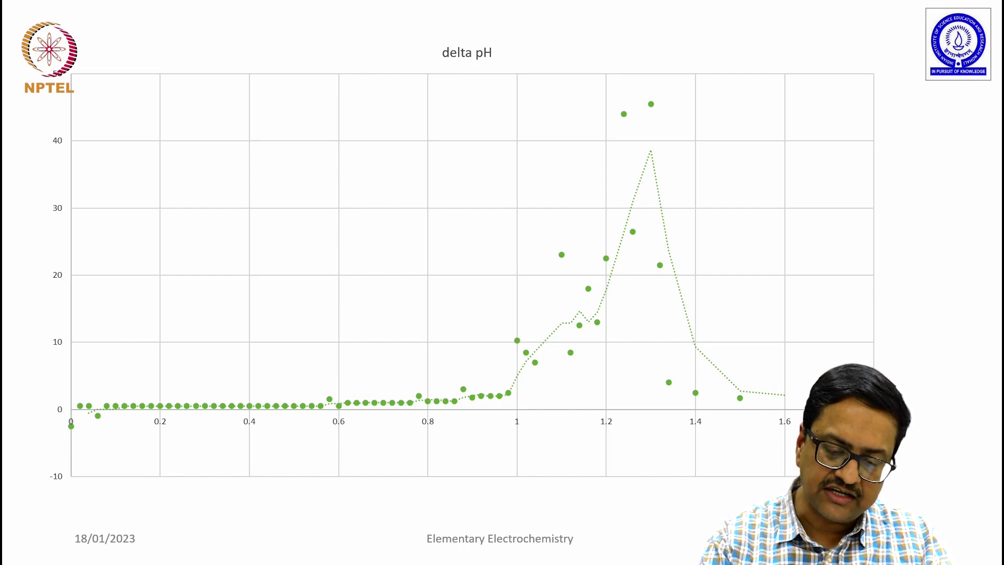
{"action": "left_click_drag", "start_coordinate": [651, 104], "coordinate": [650, 158]}
{"action": "left_click_drag", "start_coordinate": [644, 385], "coordinate": [644, 401]}
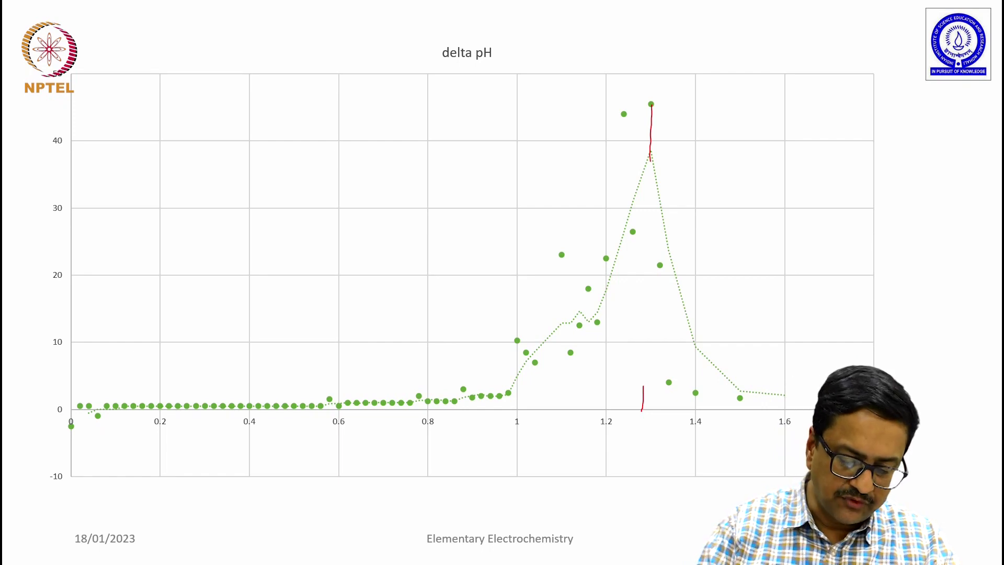
Step: Handwrite the label ΔpH in red beside the vertical axis of the delta pH chart
{"action": "mouse_move", "coordinate": [21, 249]}
{"action": "left_mouse_down"}
{"action": "mouse_move", "coordinate": [30, 270]}
{"action": "mouse_move", "coordinate": [37, 251]}
{"action": "left_mouse_up"}
{"action": "left_click_drag", "start_coordinate": [37, 246], "coordinate": [47, 243]}
{"action": "left_click_drag", "start_coordinate": [45, 238], "coordinate": [45, 249]}
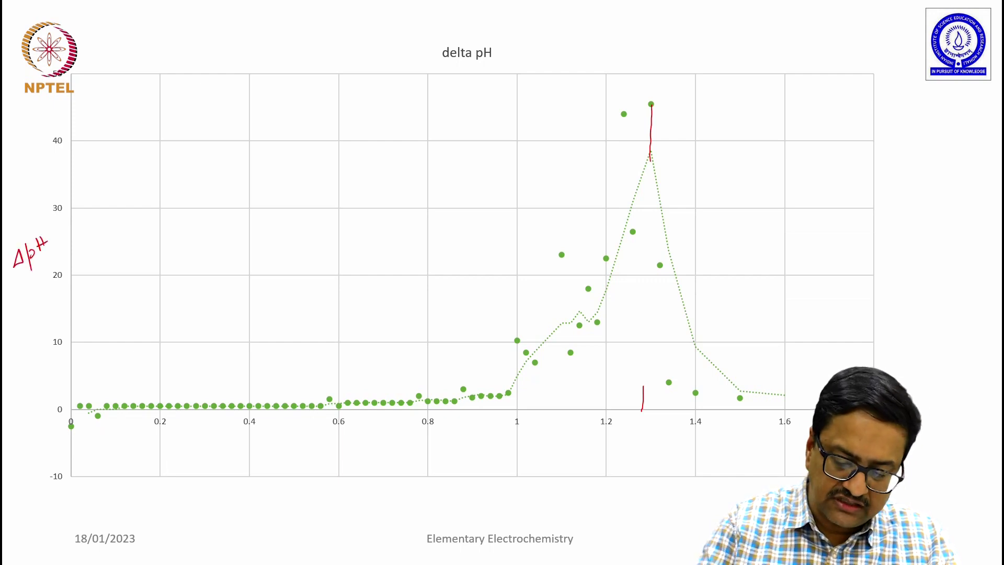
Step: Handwrite the label V NaOH in red below the horizontal axis, then end the slide show and keep the ink annotations
{"action": "mouse_move", "coordinate": [492, 485]}
{"action": "left_mouse_down"}
{"action": "mouse_move", "coordinate": [526, 491]}
{"action": "mouse_move", "coordinate": [531, 505]}
{"action": "mouse_move", "coordinate": [537, 496]}
{"action": "left_mouse_up"}
{"action": "left_click_drag", "start_coordinate": [538, 490], "coordinate": [538, 504]}
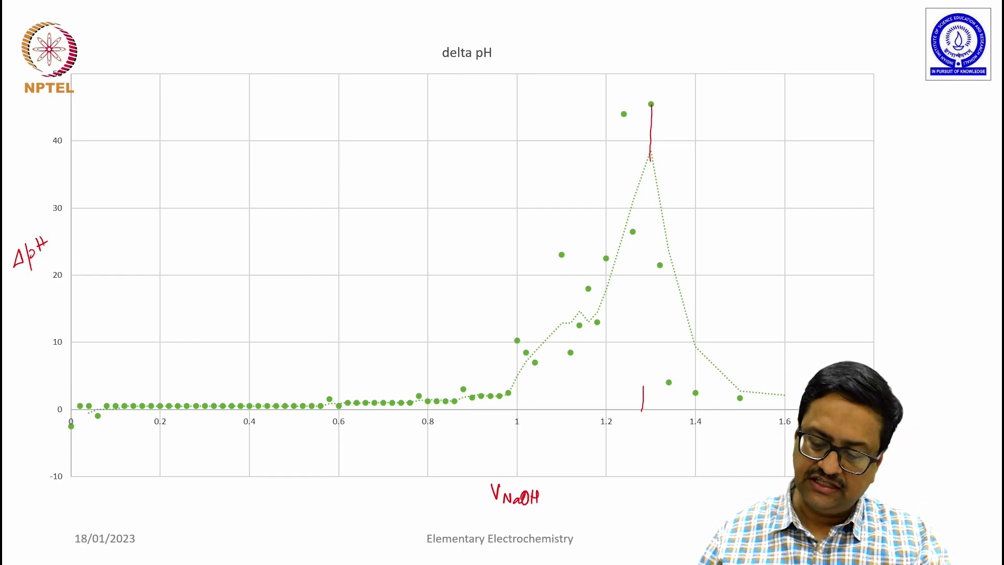
{"action": "key", "text": "Escape"}
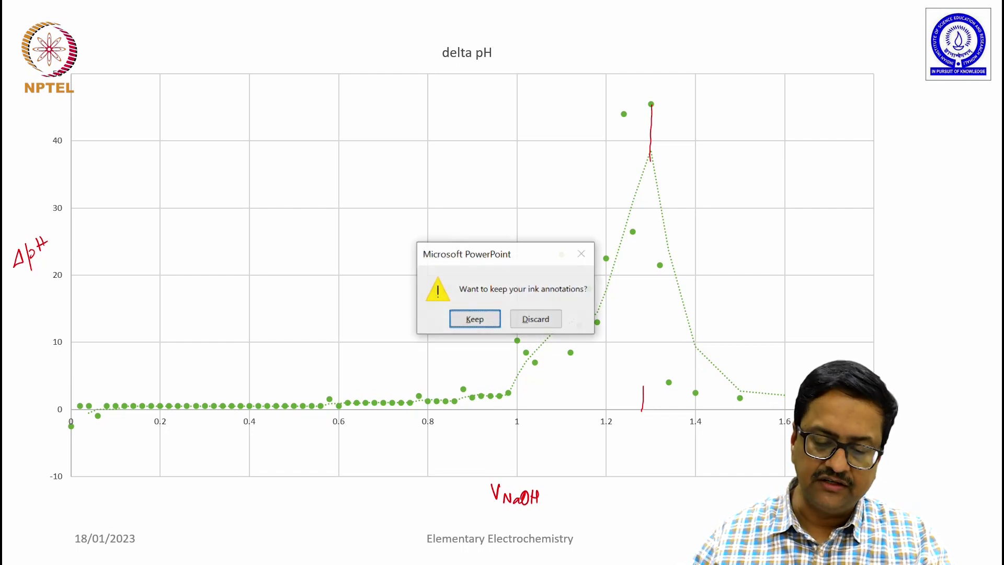
{"action": "key", "text": "Return"}
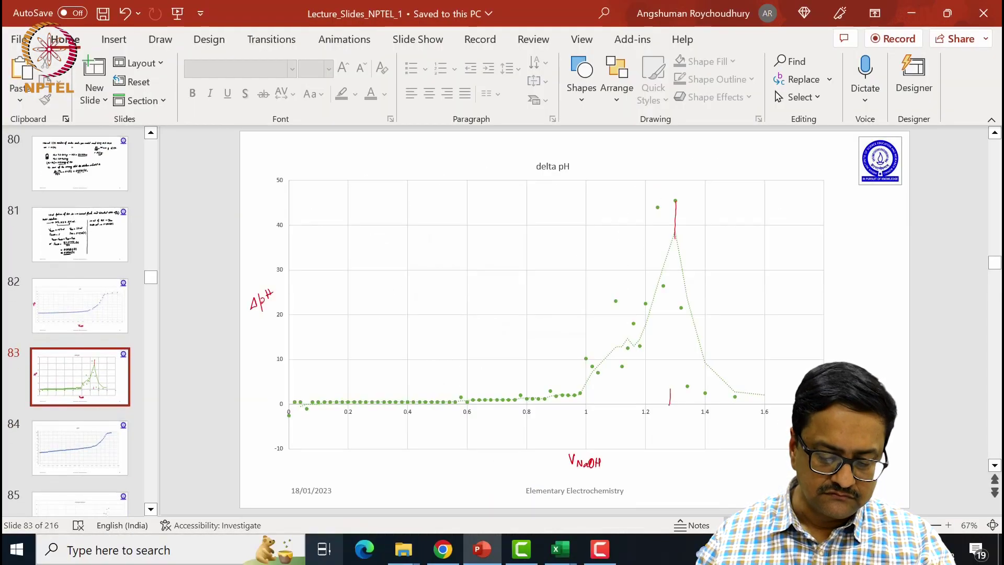
Step: Switch to the SA-SB workbook in Excel, look through the titration data for the delta pH peak and select row 63
{"action": "mouse_move", "coordinate": [560, 549]}
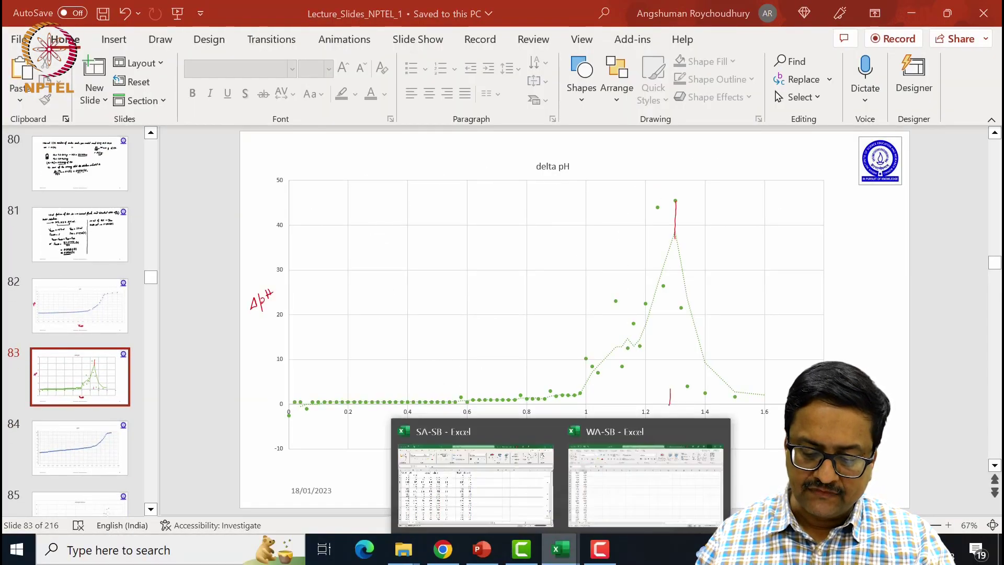
{"action": "left_click", "coordinate": [473, 482]}
{"action": "scroll", "coordinate": [471, 335], "scroll_direction": "down", "scroll_amount": 4}
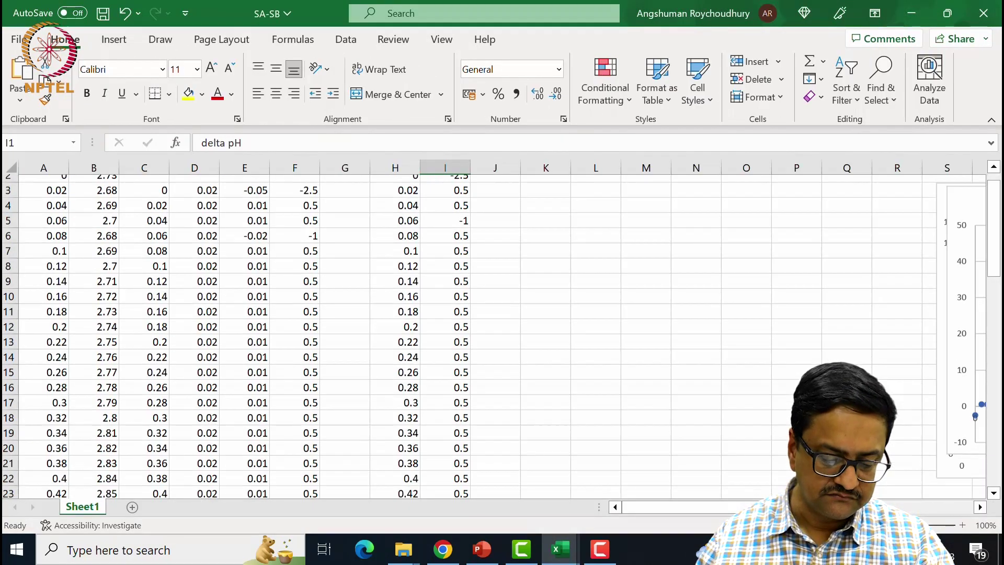
{"action": "scroll", "coordinate": [494, 336], "scroll_direction": "down", "scroll_amount": 6}
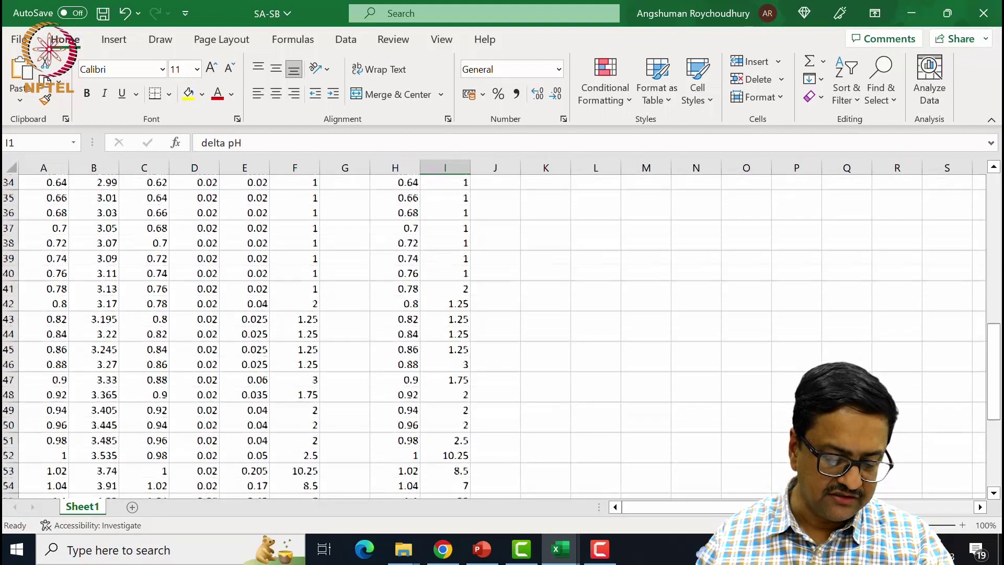
{"action": "scroll", "coordinate": [497, 335], "scroll_direction": "down", "scroll_amount": 2}
{"action": "scroll", "coordinate": [144, 425], "scroll_direction": "down", "scroll_amount": 1}
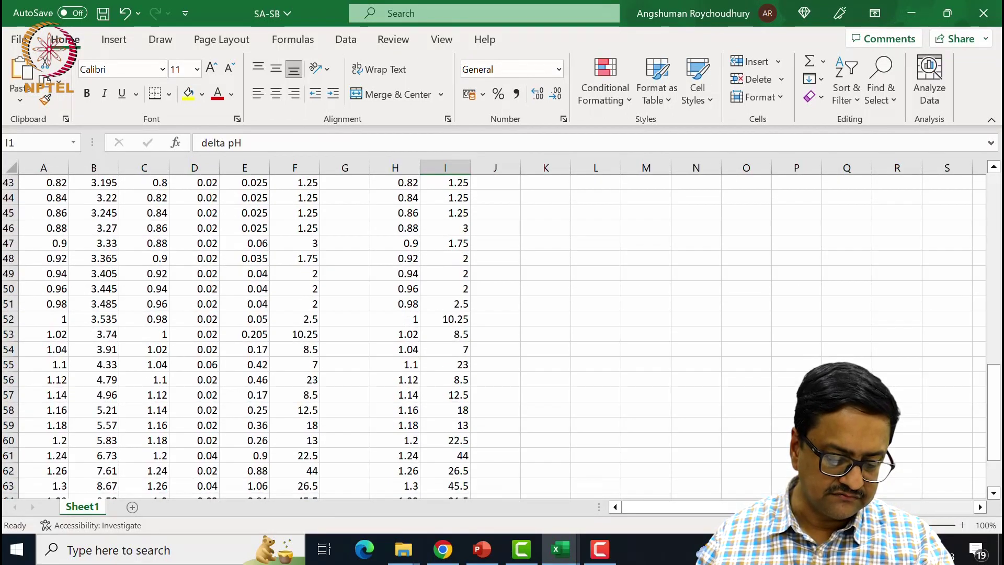
{"action": "left_click", "coordinate": [144, 426]}
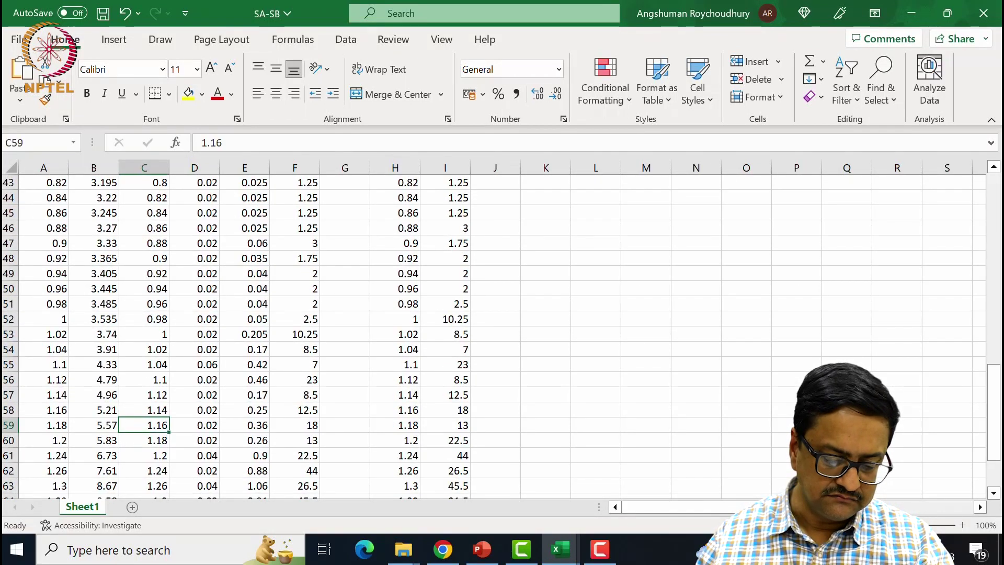
{"action": "scroll", "coordinate": [144, 426], "scroll_direction": "down", "scroll_amount": 2}
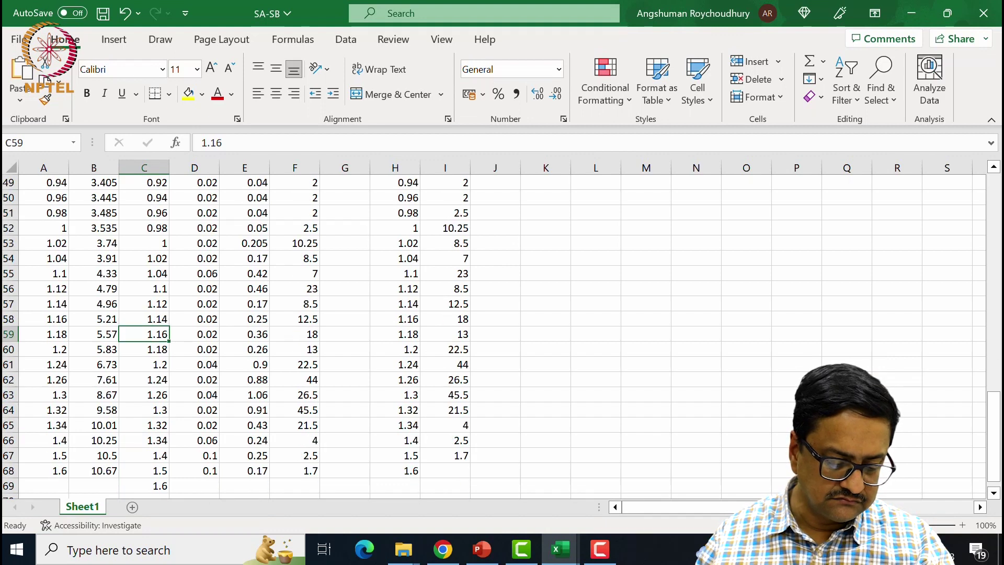
{"action": "left_click", "coordinate": [8, 395]}
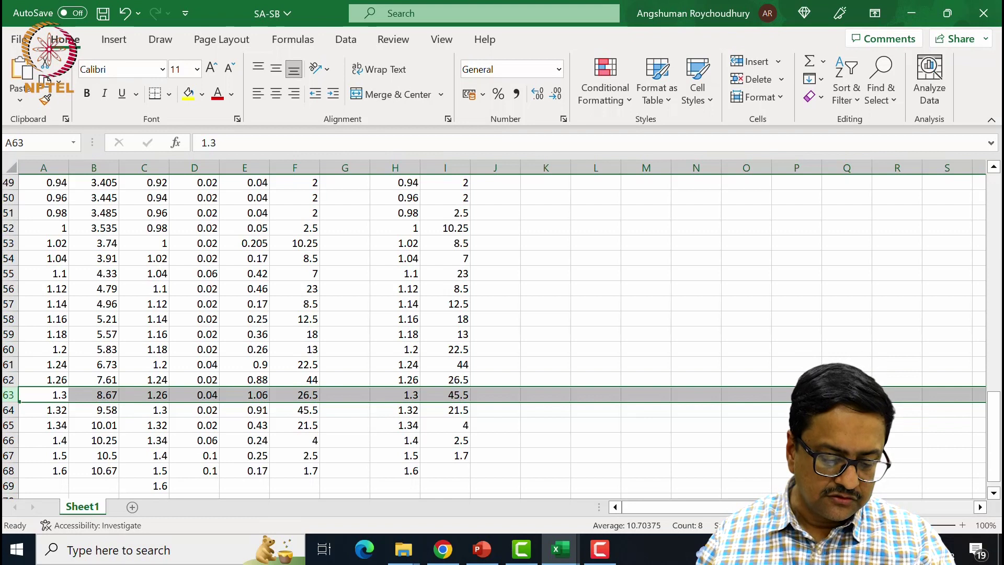
Step: Return to PowerPoint, resume the slide show at the delta pH chart and handwrite the red equation V₁S₁ = V₂ beside the peak
{"action": "left_click", "coordinate": [481, 549]}
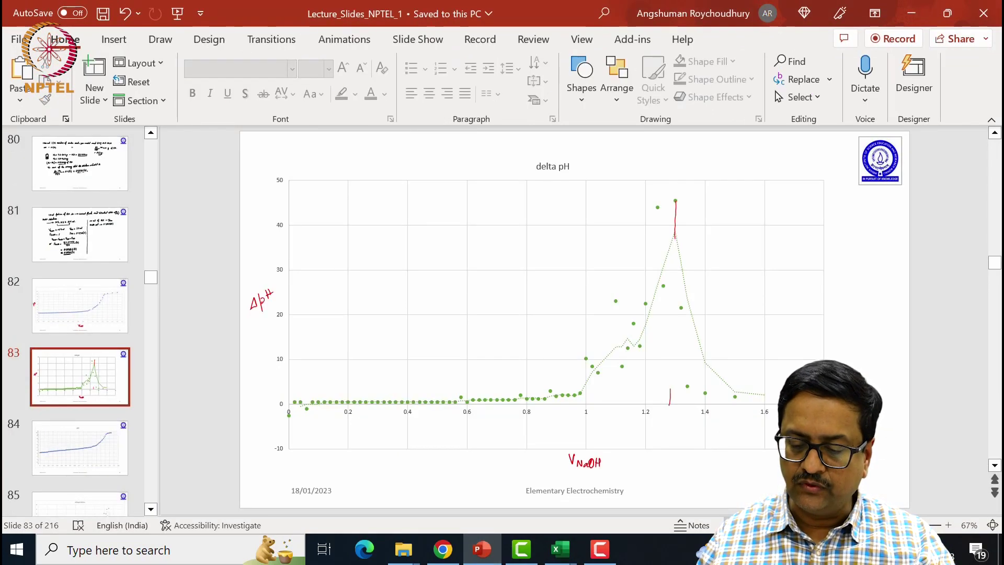
{"action": "key", "text": "shift+F5"}
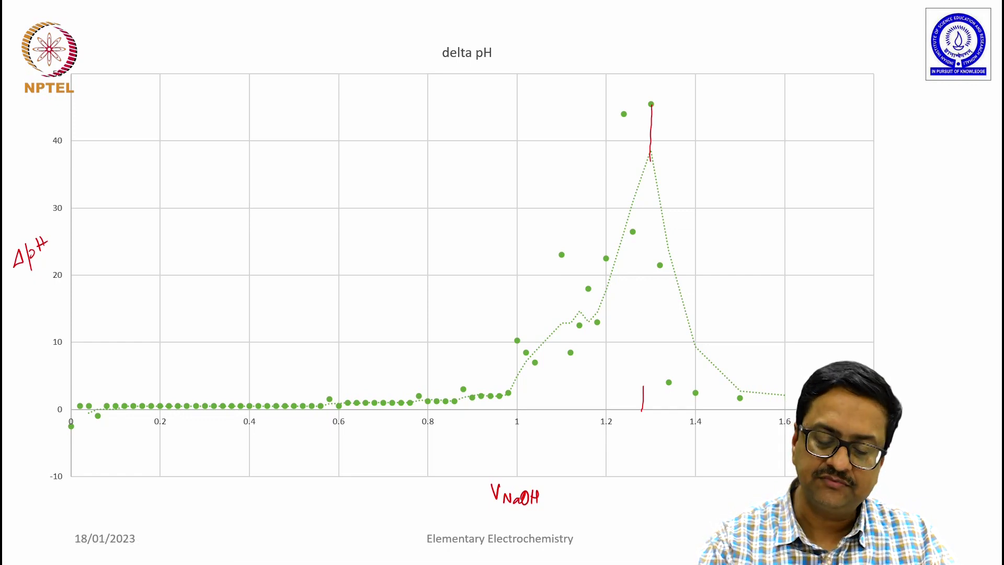
{"action": "mouse_move", "coordinate": [735, 155]}
{"action": "left_mouse_down"}
{"action": "mouse_move", "coordinate": [743, 151]}
{"action": "mouse_move", "coordinate": [747, 171]}
{"action": "mouse_move", "coordinate": [768, 170]}
{"action": "left_mouse_up"}
{"action": "left_click_drag", "start_coordinate": [776, 158], "coordinate": [787, 163]}
{"action": "mouse_move", "coordinate": [790, 153]}
{"action": "left_mouse_down"}
{"action": "mouse_move", "coordinate": [794, 164]}
{"action": "mouse_move", "coordinate": [798, 151]}
{"action": "left_mouse_up"}
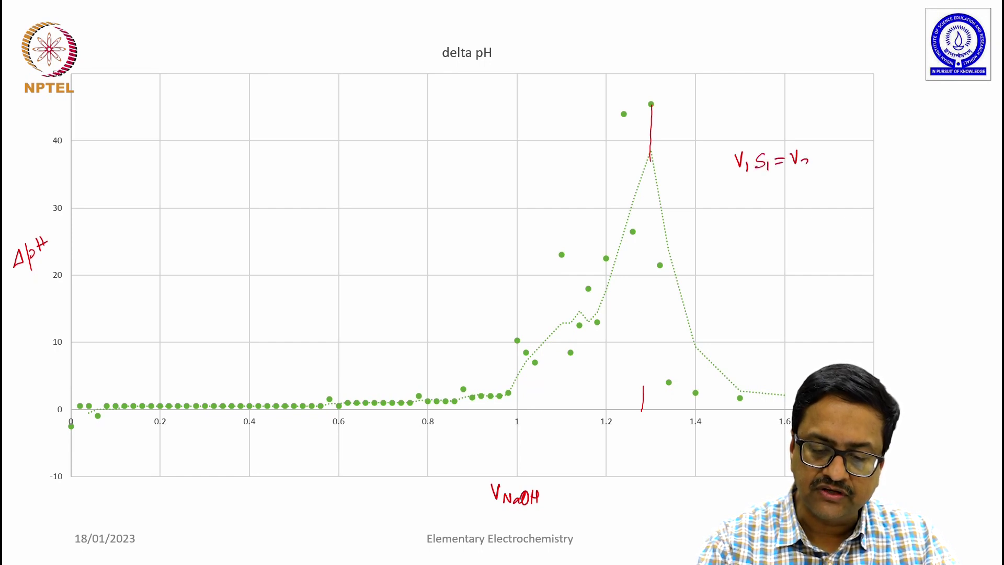